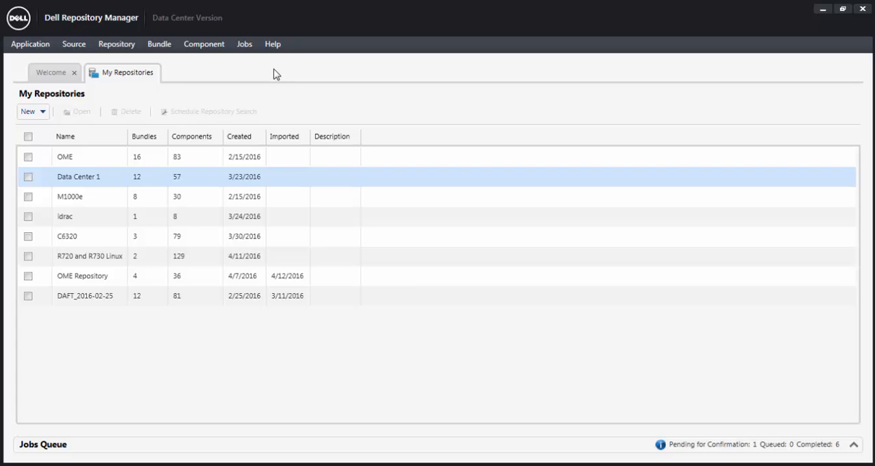
Start manually creating a repository named "New Repp" with the Dell Online Catalog as its base.
left_click(43, 112)
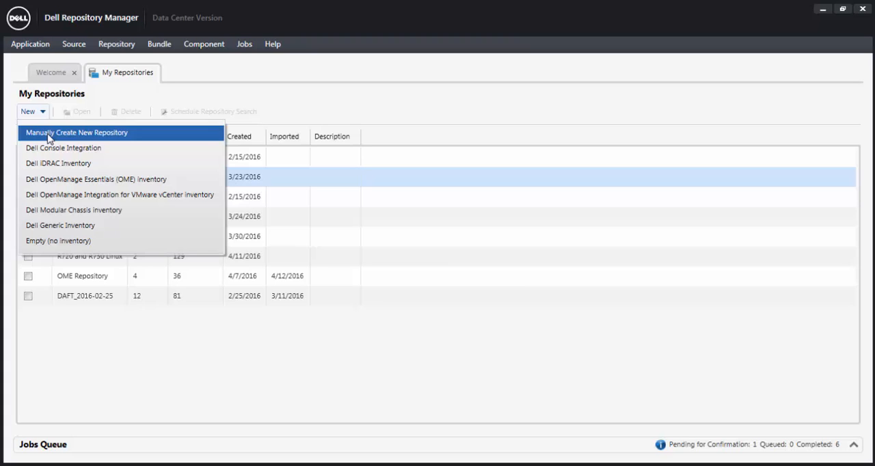
left_click(49, 135)
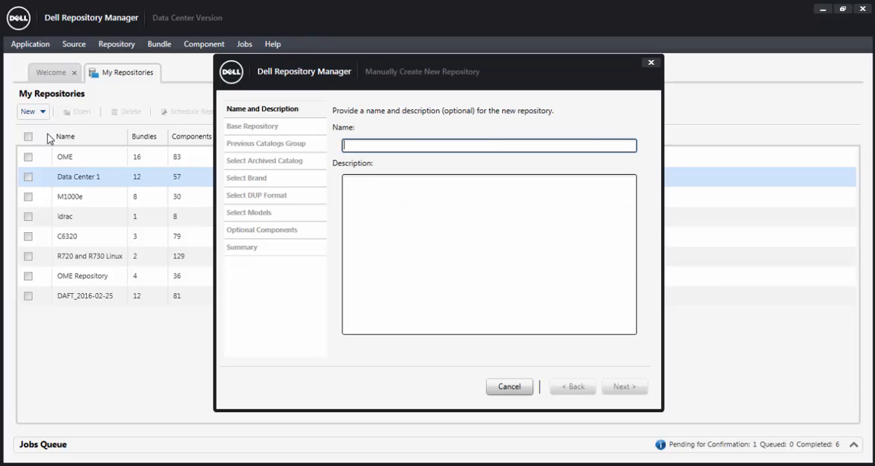
type("New")
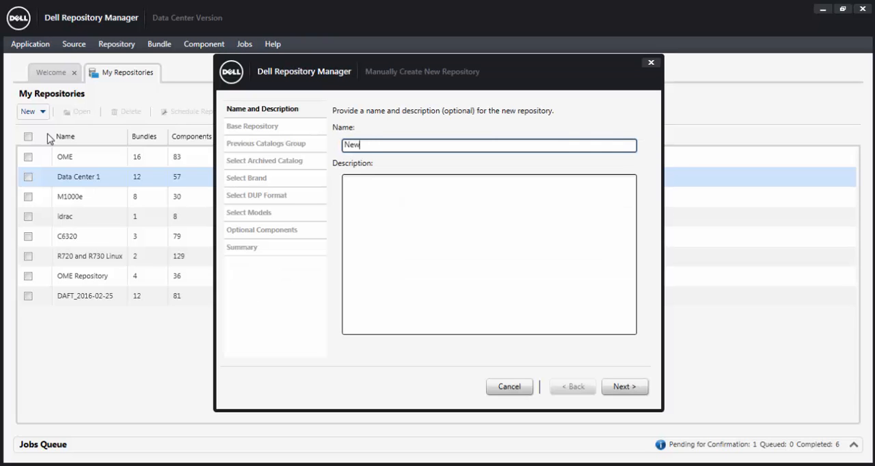
type(" Repp")
left_click(622, 388)
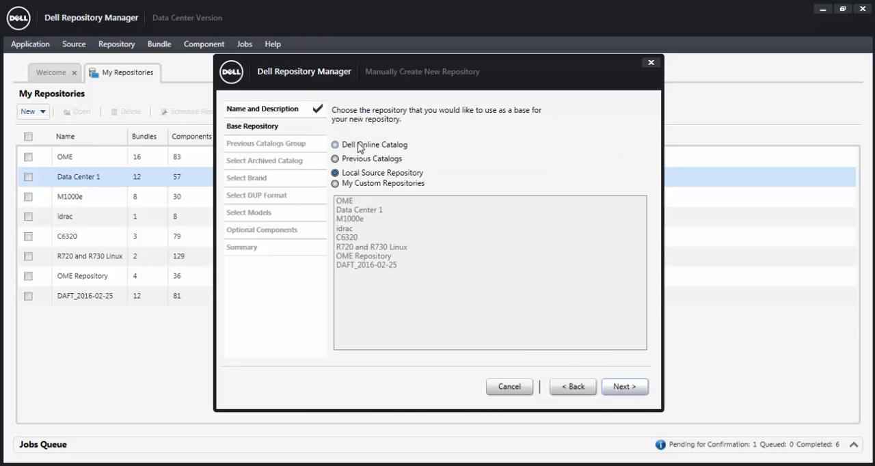
left_click(335, 145)
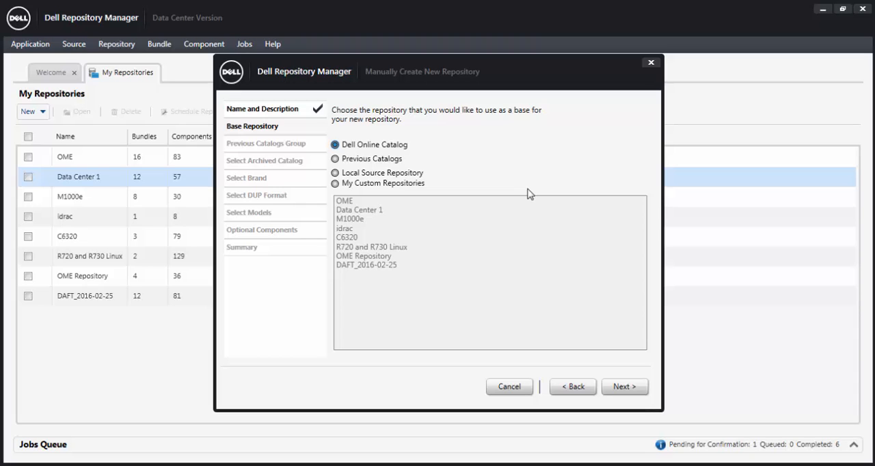
left_click(622, 386)
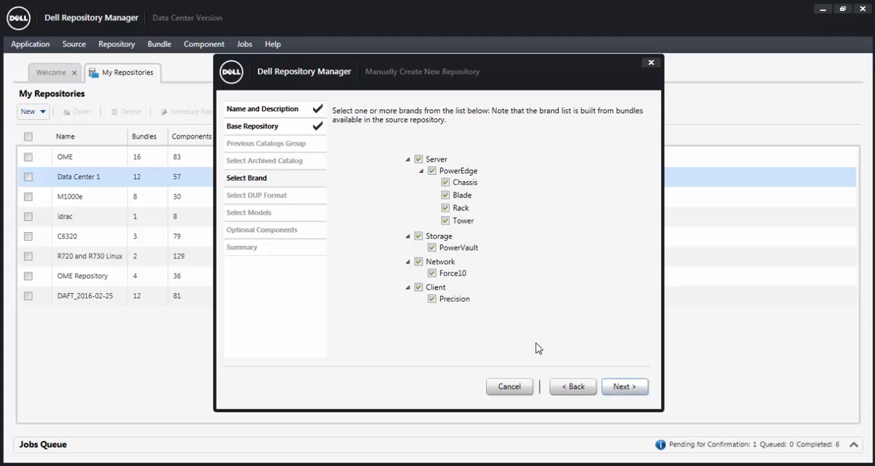
Limit the repository's brands to PowerEdge Rack and Tower servers, excluding Storage, Network and Client, and continue.
left_click(419, 288)
left_click(418, 261)
left_click(419, 236)
left_click(419, 161)
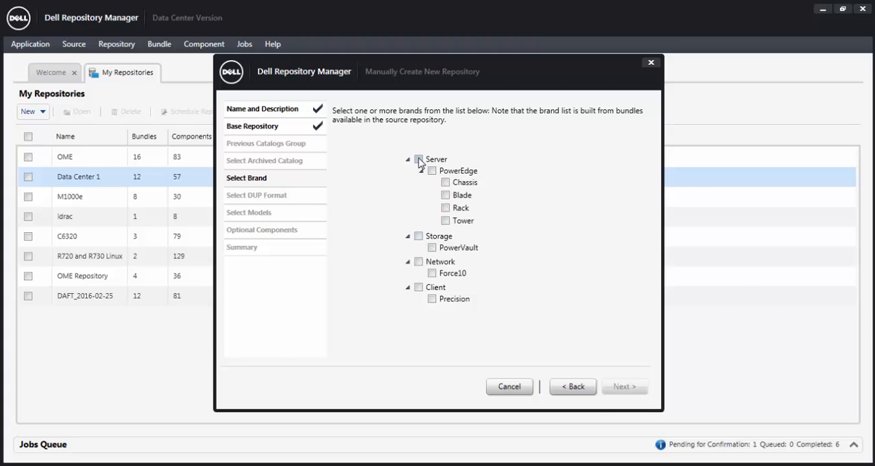
left_click(445, 208)
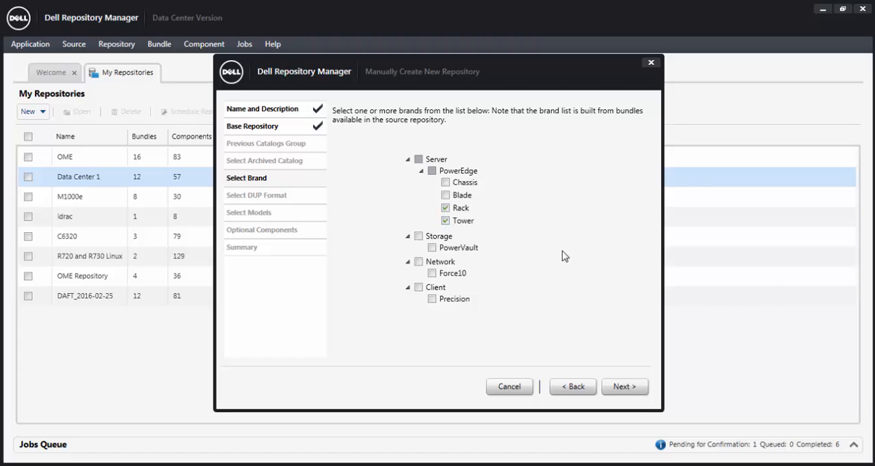
left_click(630, 388)
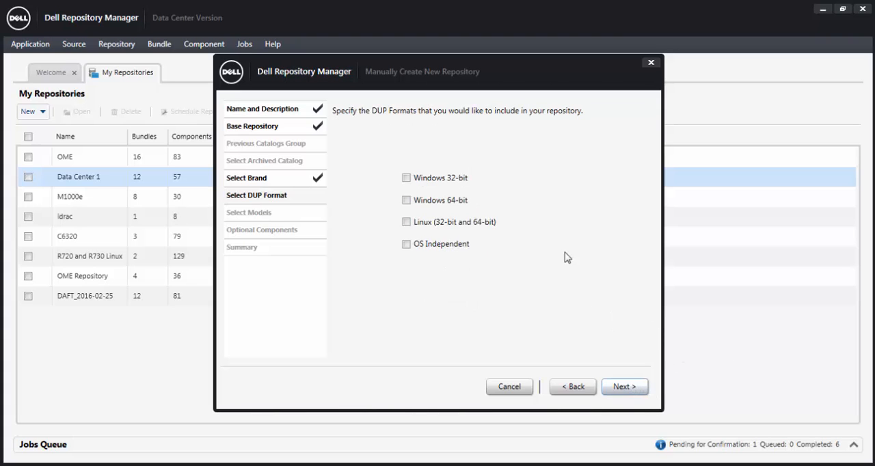
Include the Windows 64-bit and Linux (32-bit and 64-bit) DUP formats in the repository and continue.
left_click(406, 200)
left_click(407, 222)
left_click(617, 388)
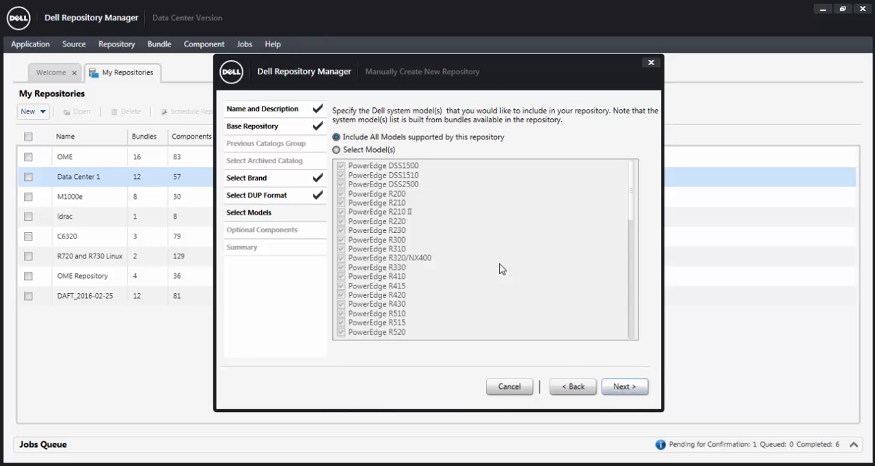
Restrict the repository to the PowerEdge models R620, R630, R720, R730 and T630 and continue.
left_click(335, 149)
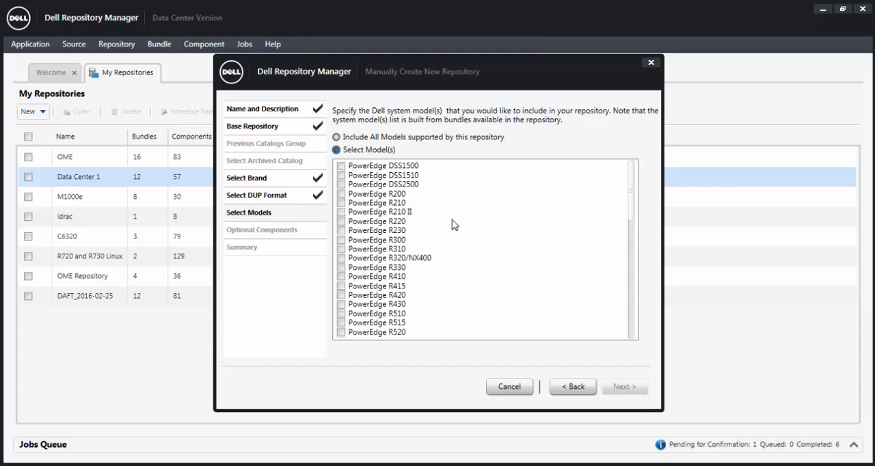
scroll(454, 224, "down", 6)
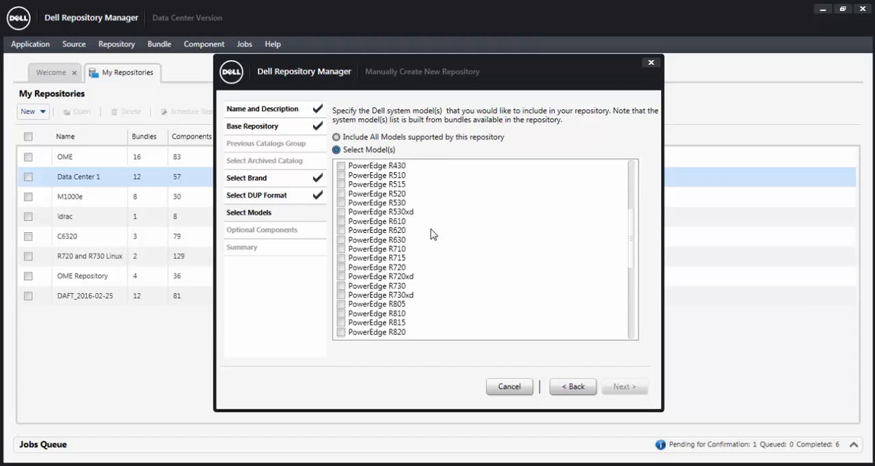
left_click(341, 231)
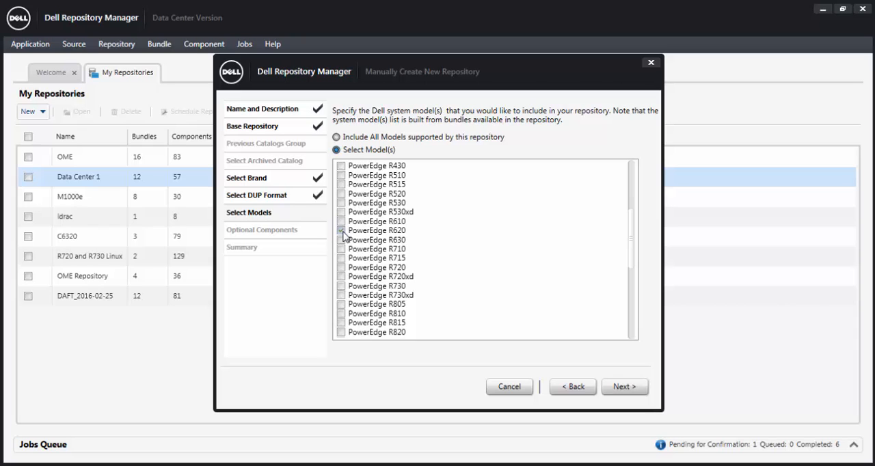
left_click(343, 240)
left_click(342, 267)
left_click(342, 286)
scroll(345, 287, "down", 4)
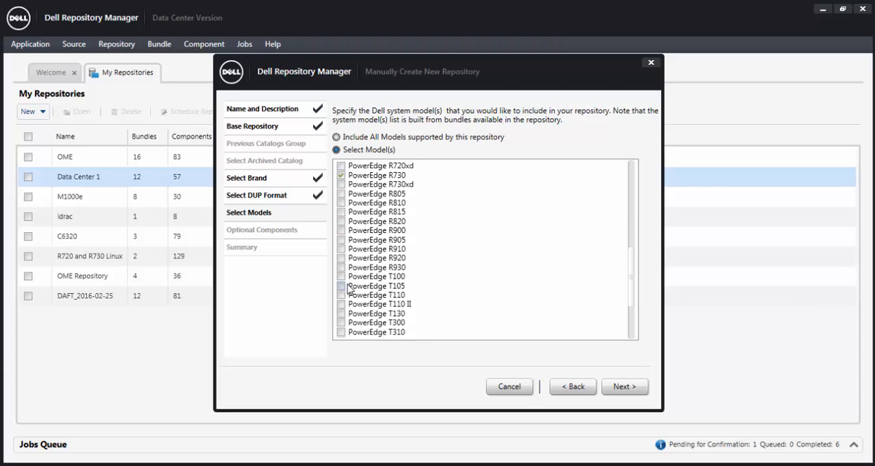
scroll(347, 289, "down", 3)
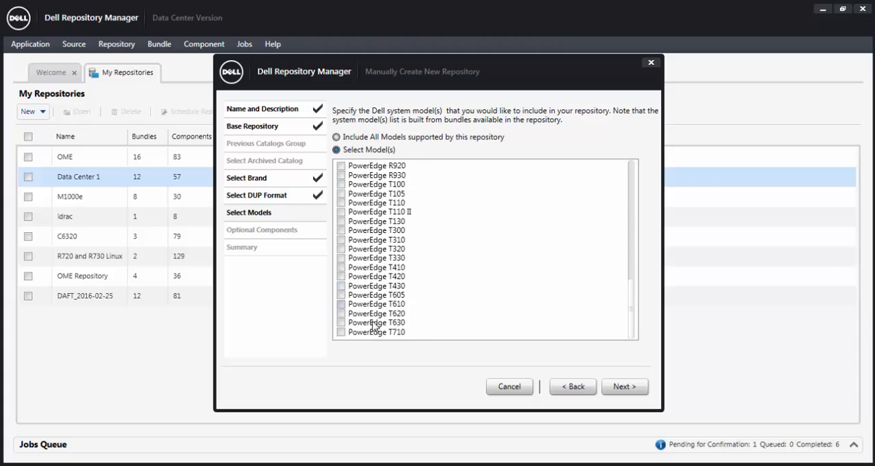
left_click(341, 323)
left_click(624, 387)
left_click(625, 386)
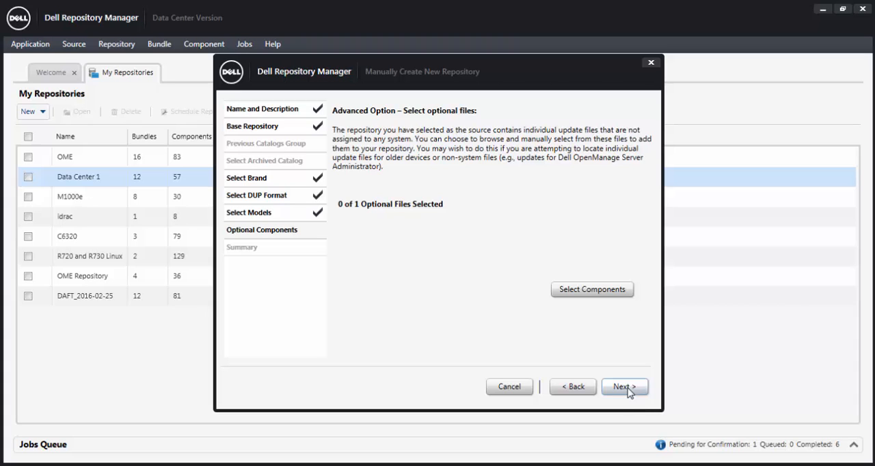
Skip the optional components, finish creating the repository and dismiss the creation report.
left_click(625, 387)
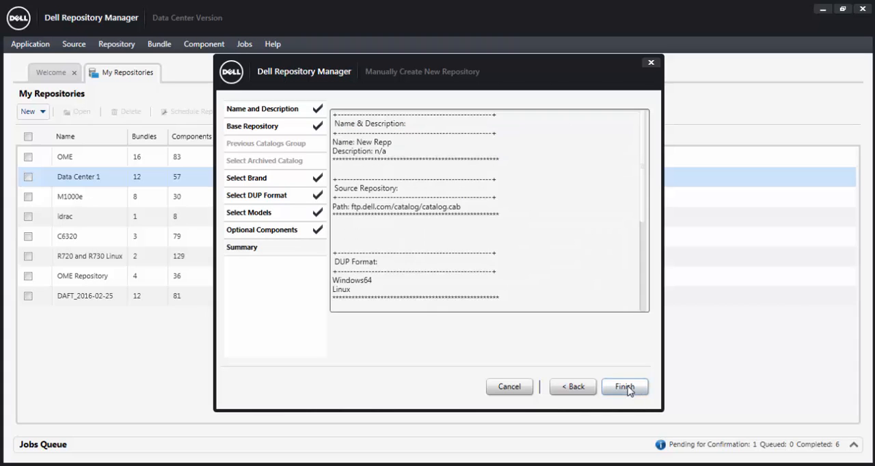
left_click(625, 386)
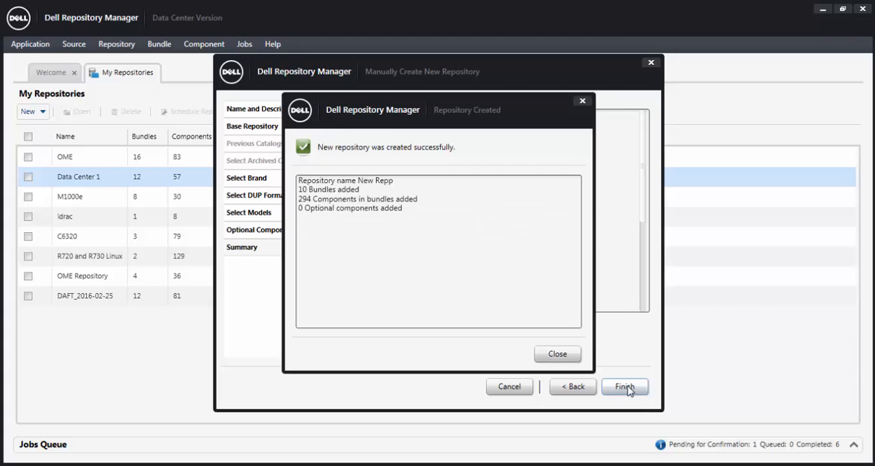
left_click(557, 354)
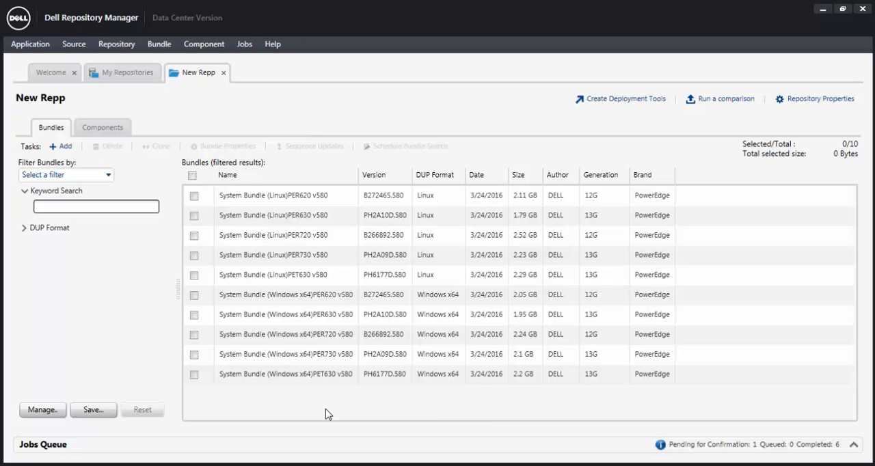
Select the System Bundle (Linux)PER730 v580 and display the components it contains.
left_click(194, 257)
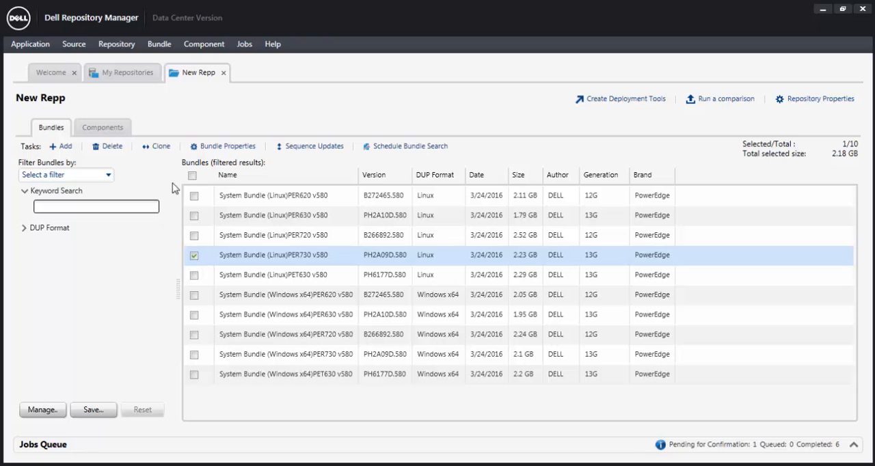
left_click(106, 129)
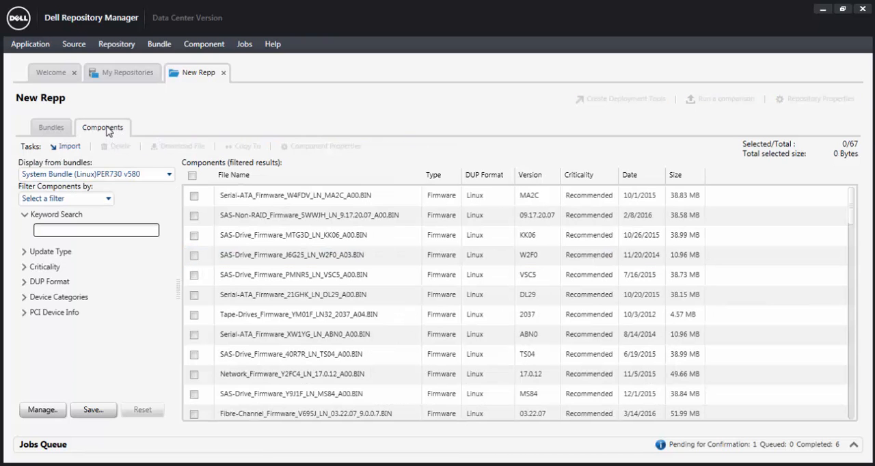
mouse_move(212, 235)
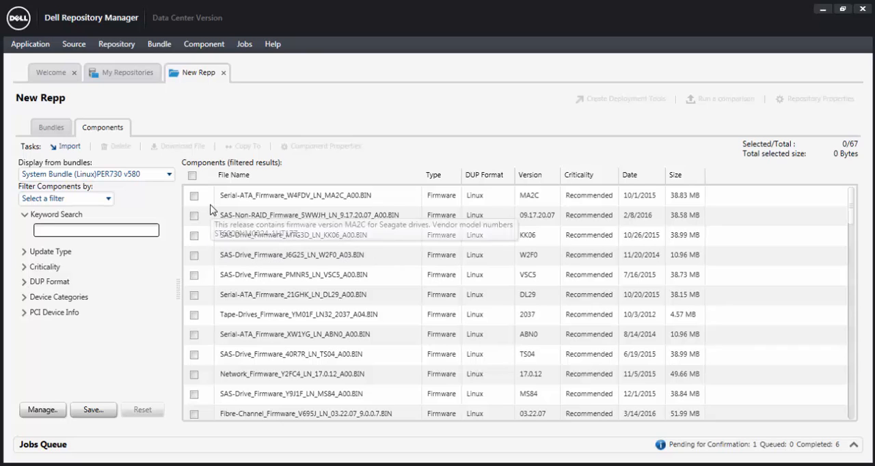
mouse_move(211, 207)
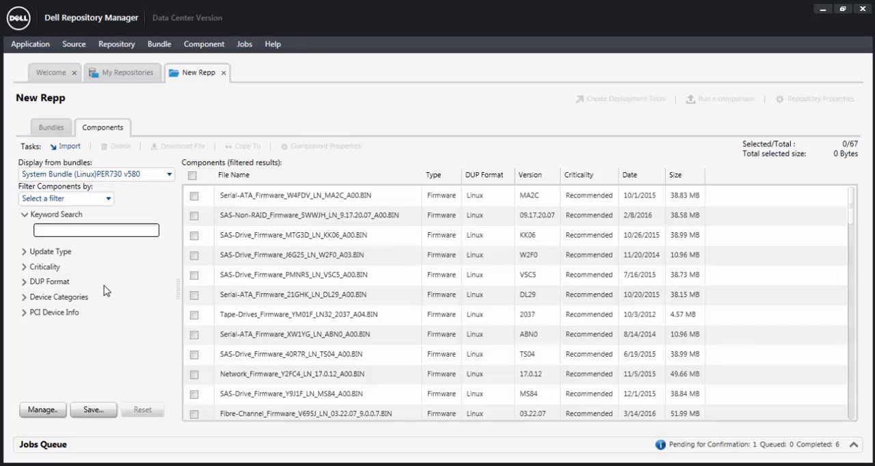
Filter the bundle's components by the BIOS update type and remove that filter again.
left_click(24, 253)
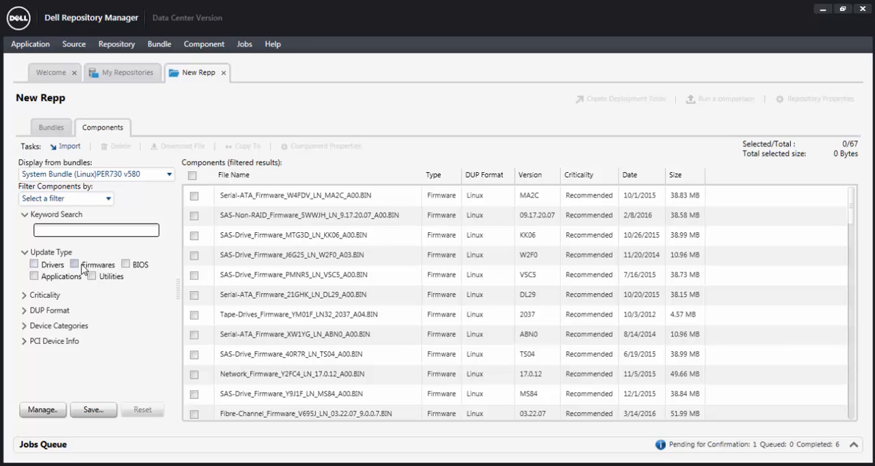
left_click(126, 265)
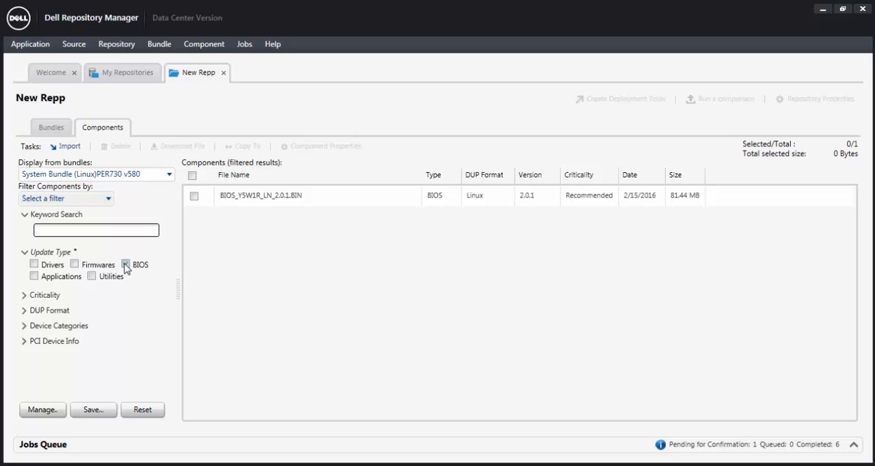
left_click(125, 264)
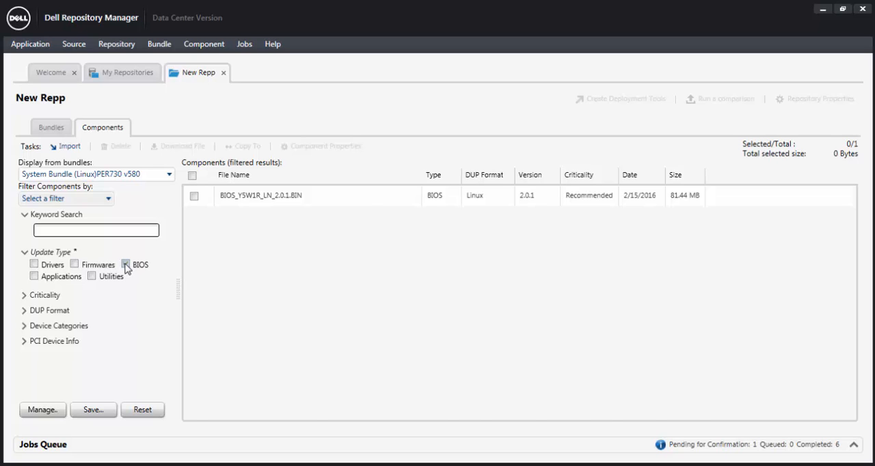
left_click(25, 253)
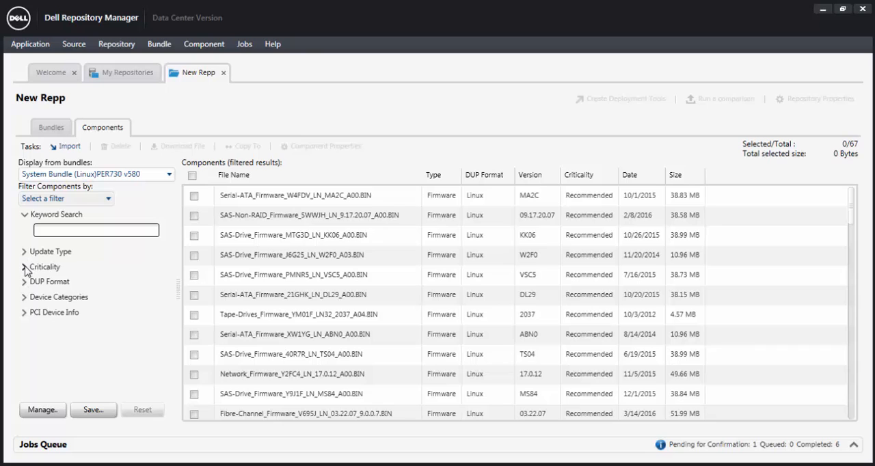
Filter the bundle's components to those with Urgent criticality.
left_click(25, 267)
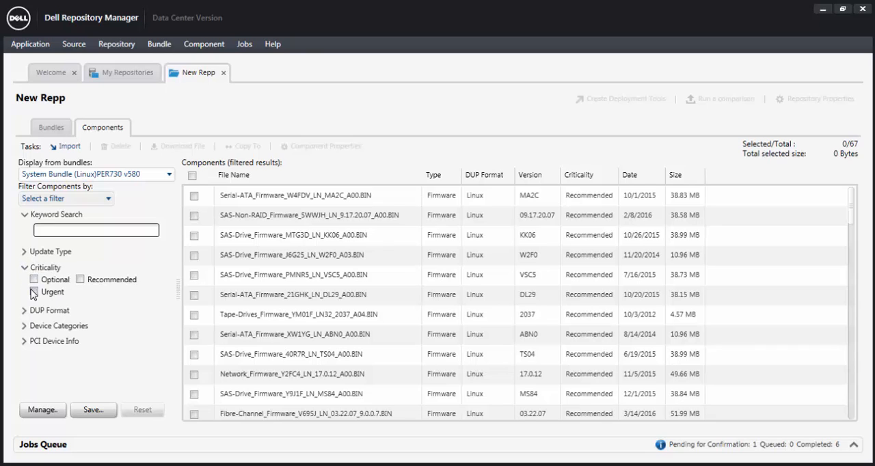
left_click(33, 292)
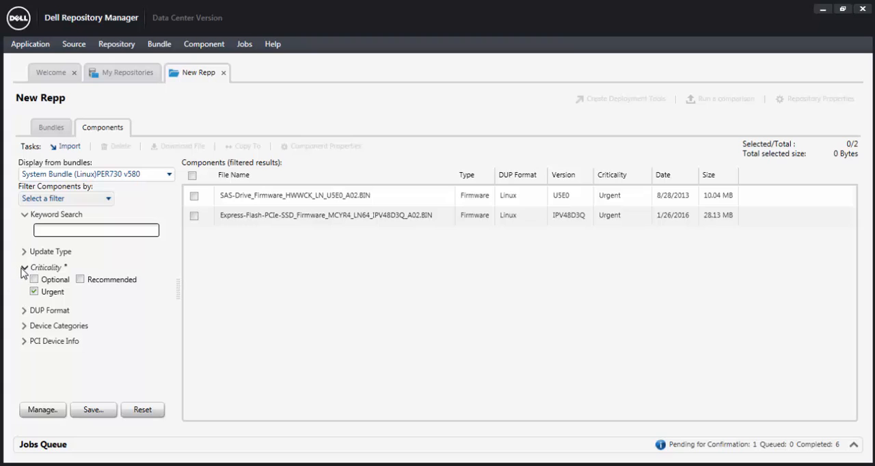
left_click(25, 268)
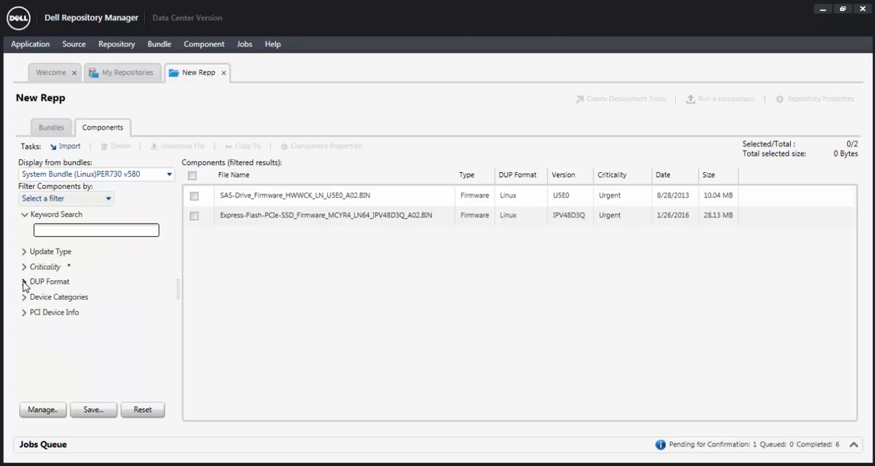
Look through the filter options offered for DUP Format and Device Categories.
left_click(25, 283)
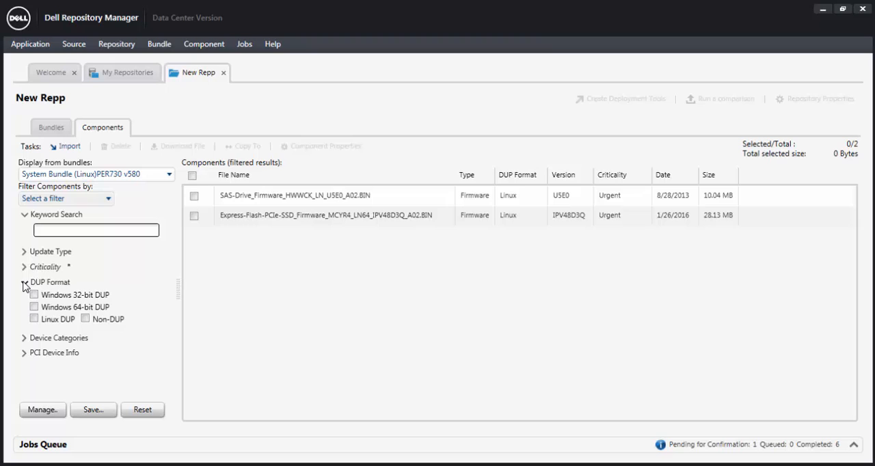
left_click(25, 282)
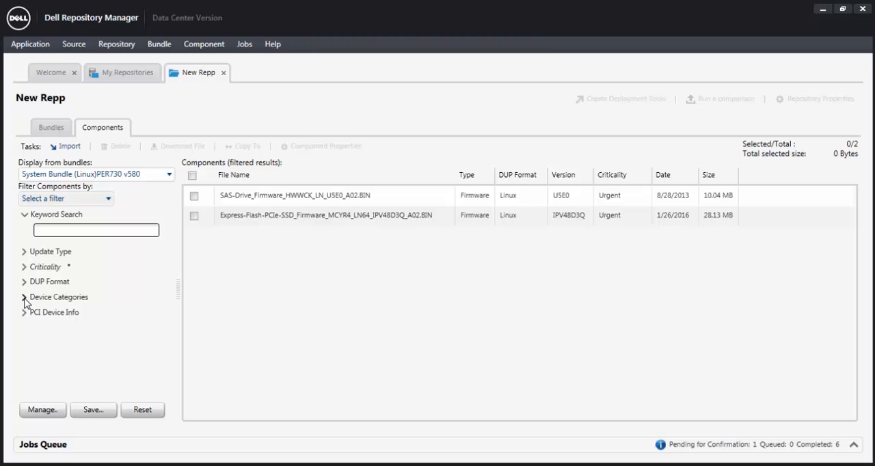
left_click(24, 298)
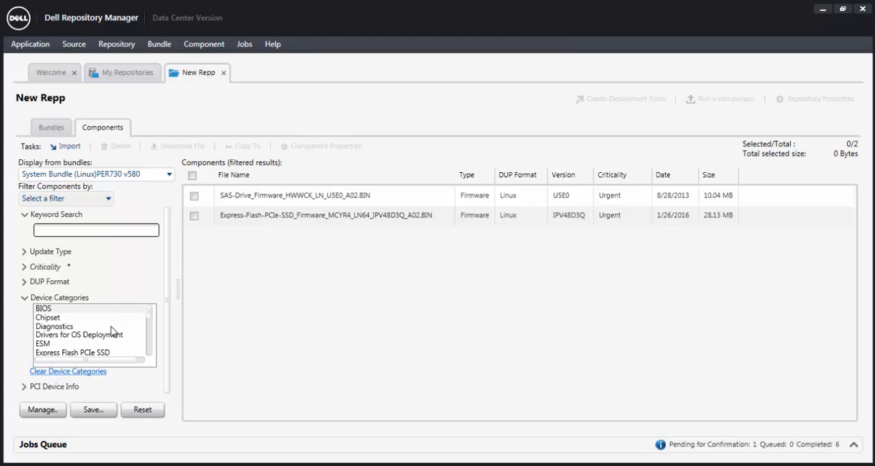
Reset the component filters and show only the bundle's components in the Tape Devices category.
scroll(113, 335, "down", 1)
scroll(114, 334, "down", 4)
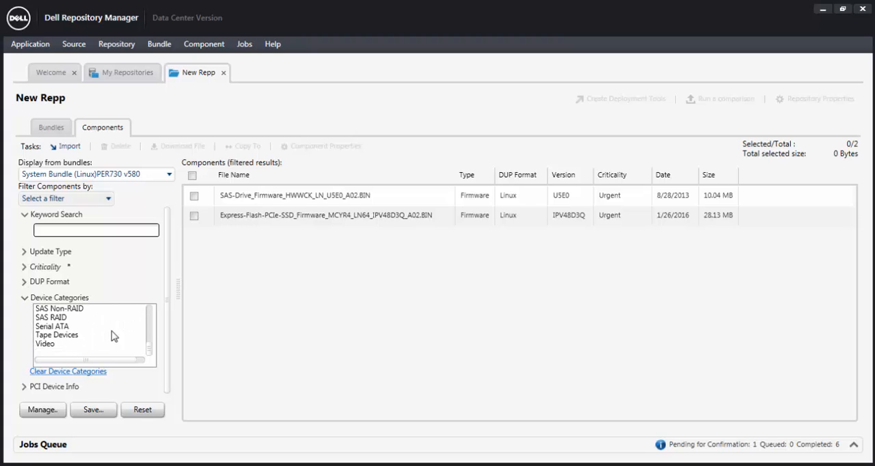
left_click(58, 335)
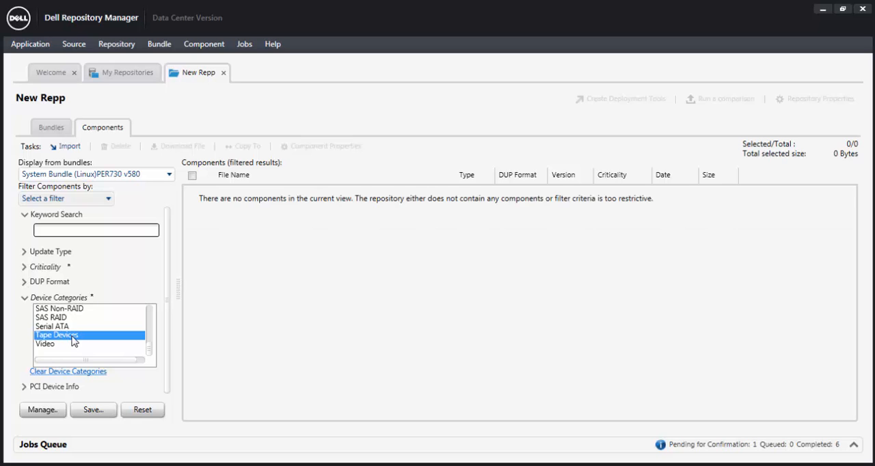
left_click(144, 411)
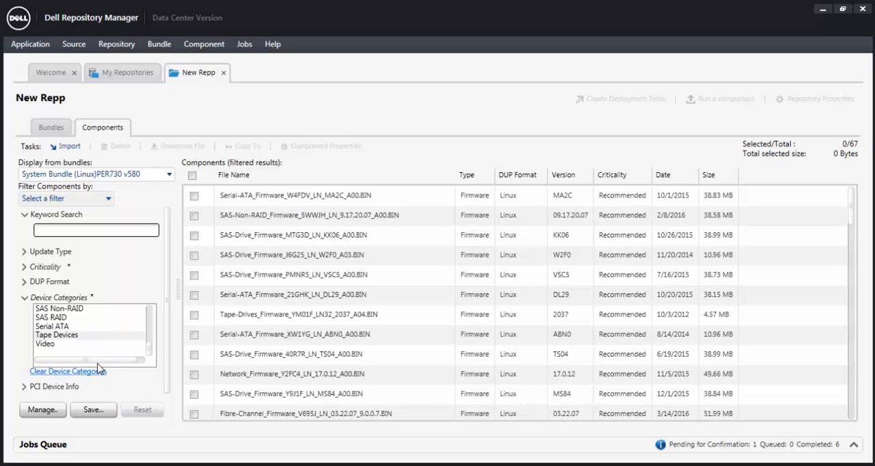
left_click(60, 337)
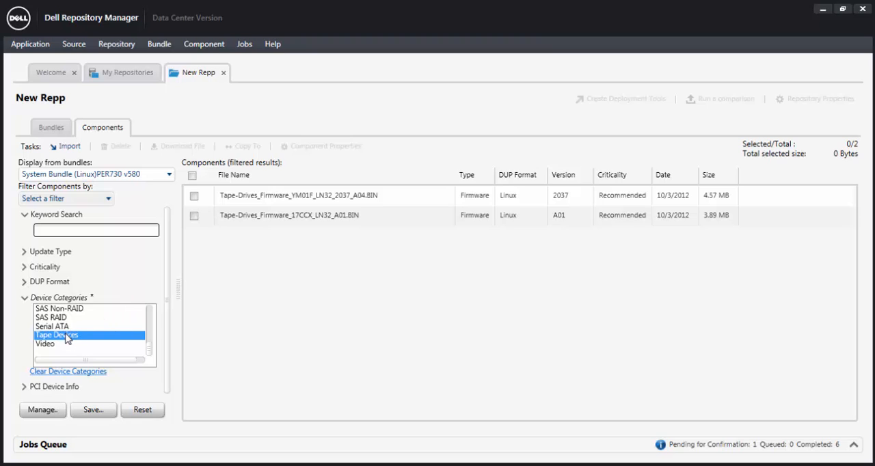
Delete both tape-drive firmware components from the repository, accepting the bundle disclaimer, and display the repository's bundles.
left_click(192, 176)
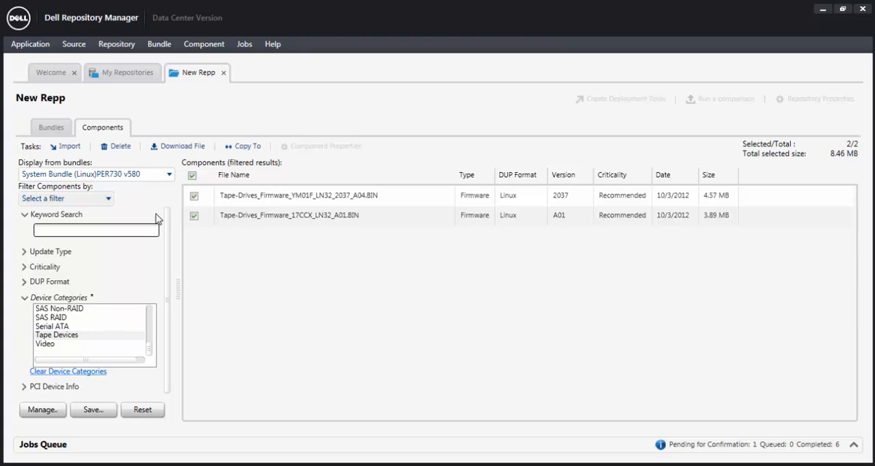
left_click(123, 148)
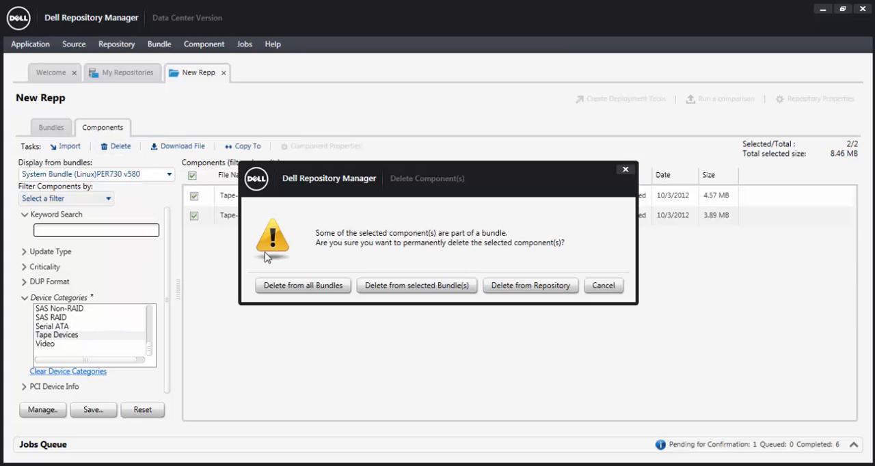
left_click(514, 287)
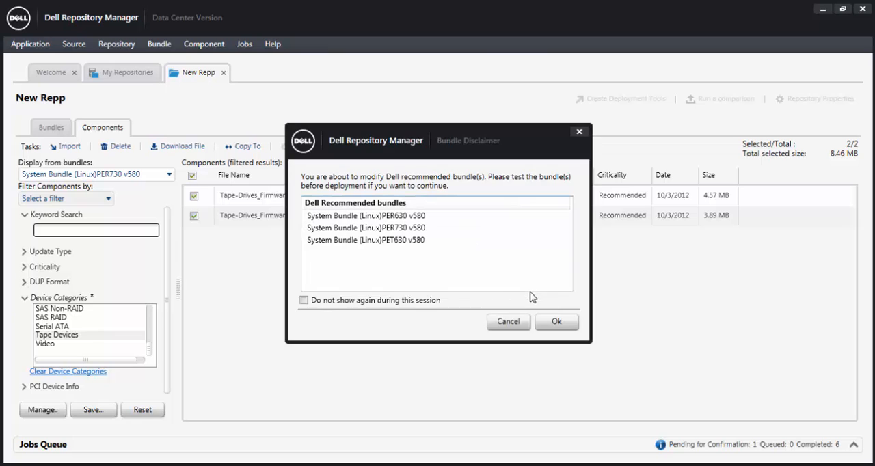
left_click(563, 324)
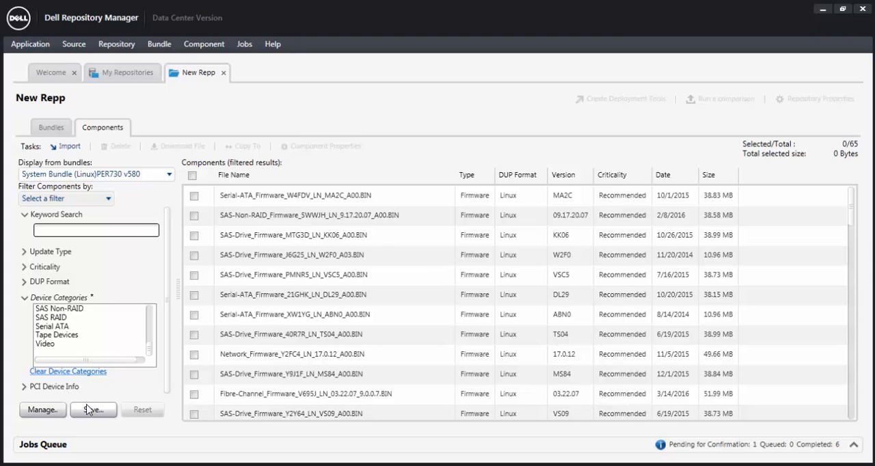
left_click(59, 128)
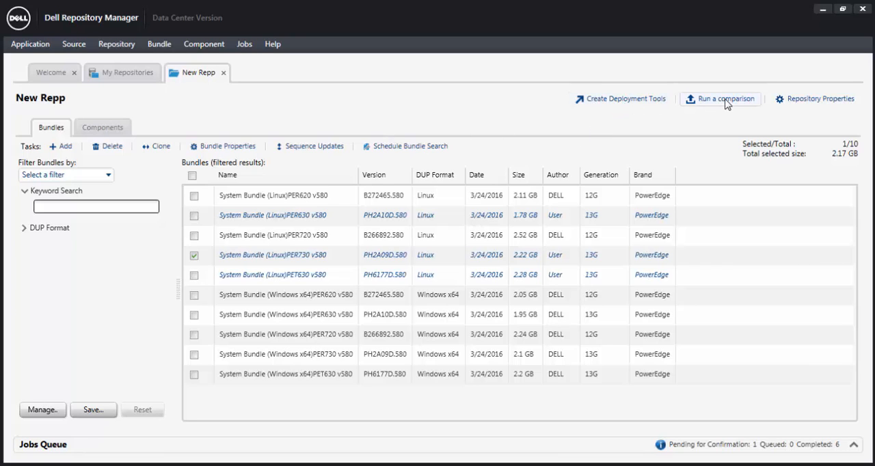
Look at the Schedule Repository Search settings for the New Repp repository and close them without scheduling a search.
left_click(125, 78)
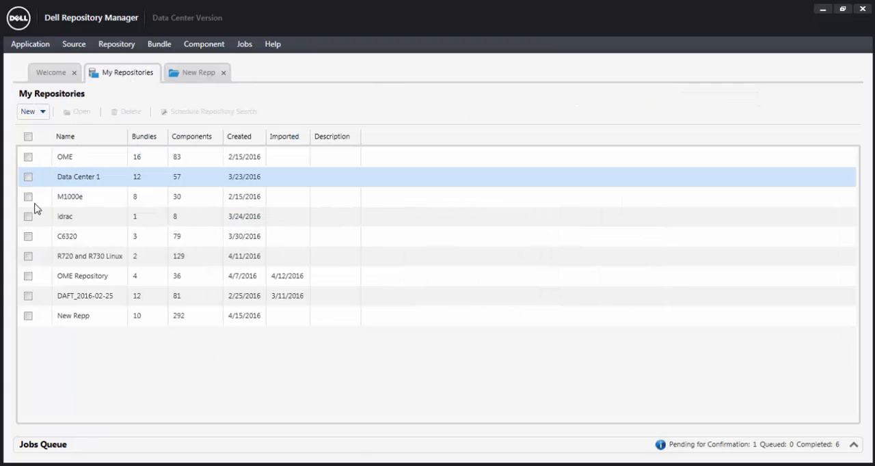
left_click(28, 316)
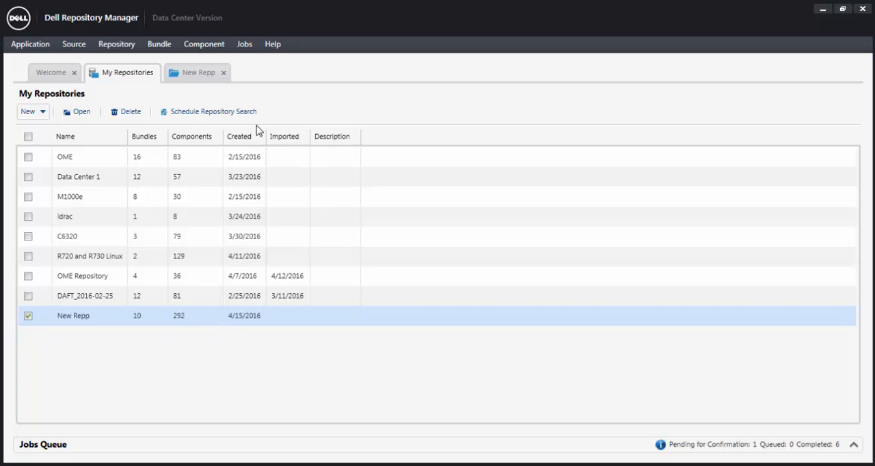
left_click(222, 114)
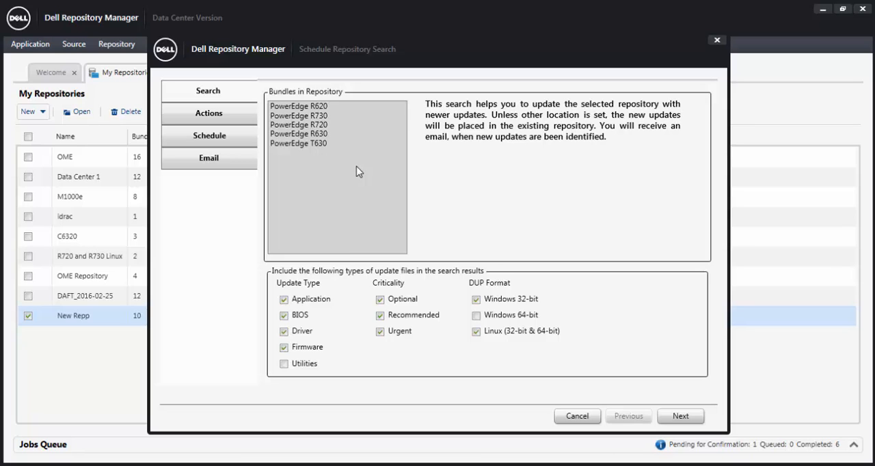
left_click(571, 418)
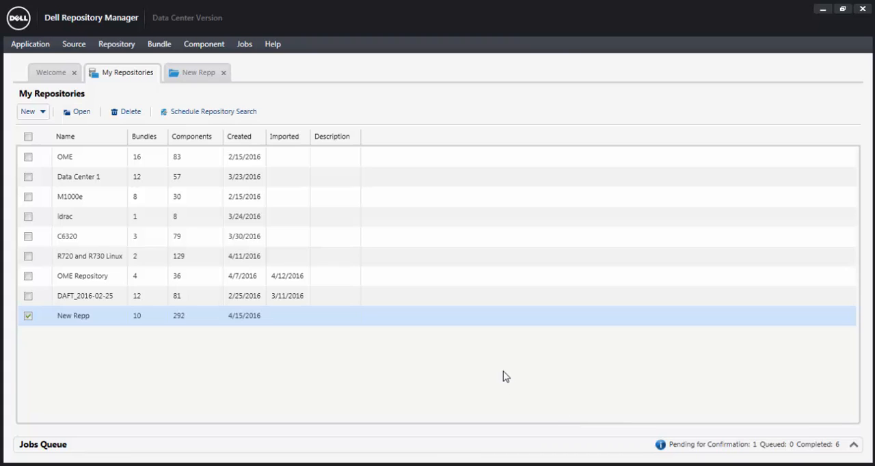